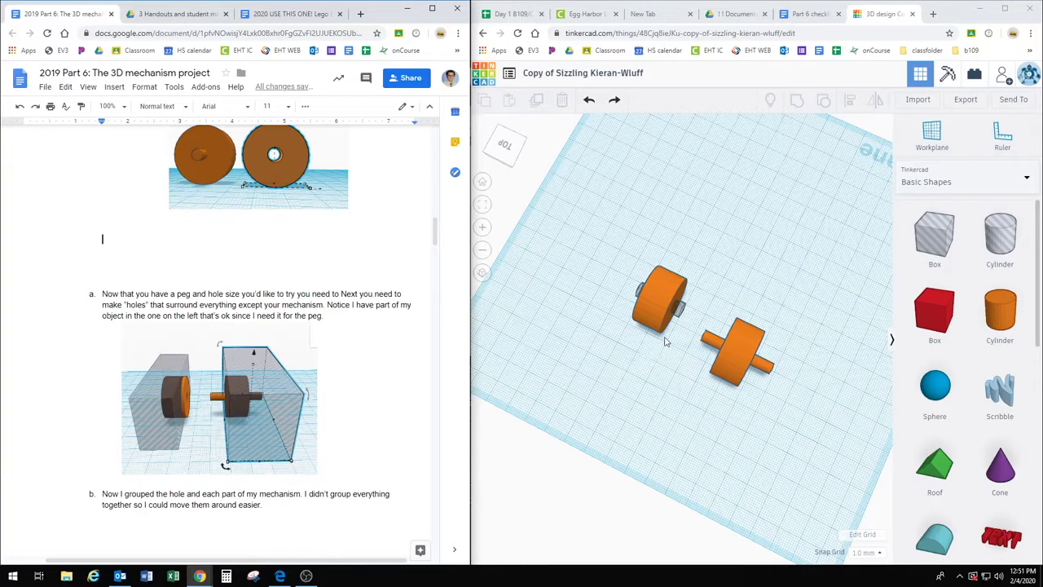
# - Group the wheel that has the hole cylinder through it with that cylinder to cut the centre hole
pyautogui.moveTo(671, 364); pyautogui.dragTo(681, 313, button='right')
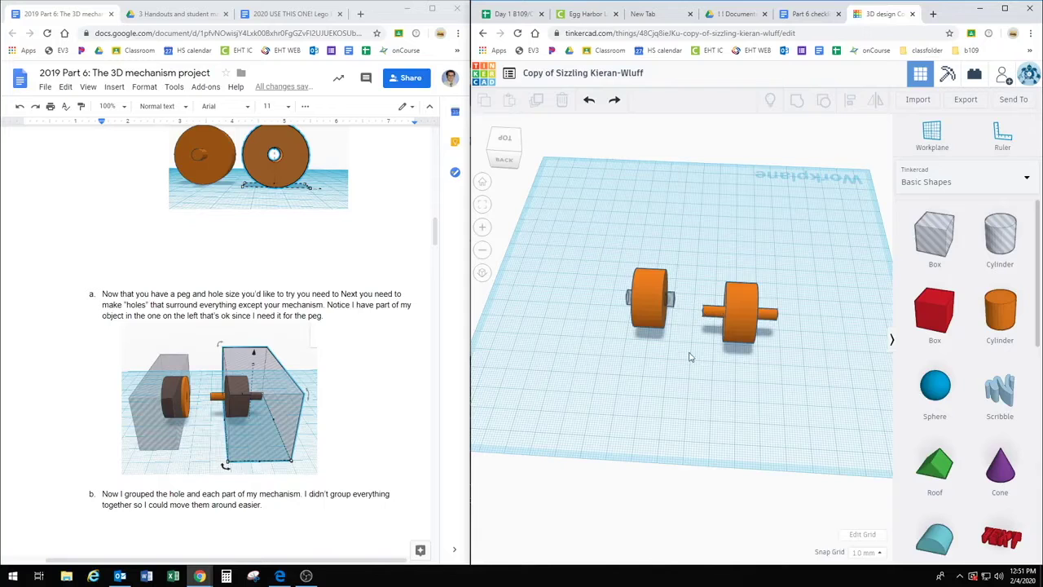
pyautogui.moveTo(689, 357); pyautogui.dragTo(646, 266, button='right')
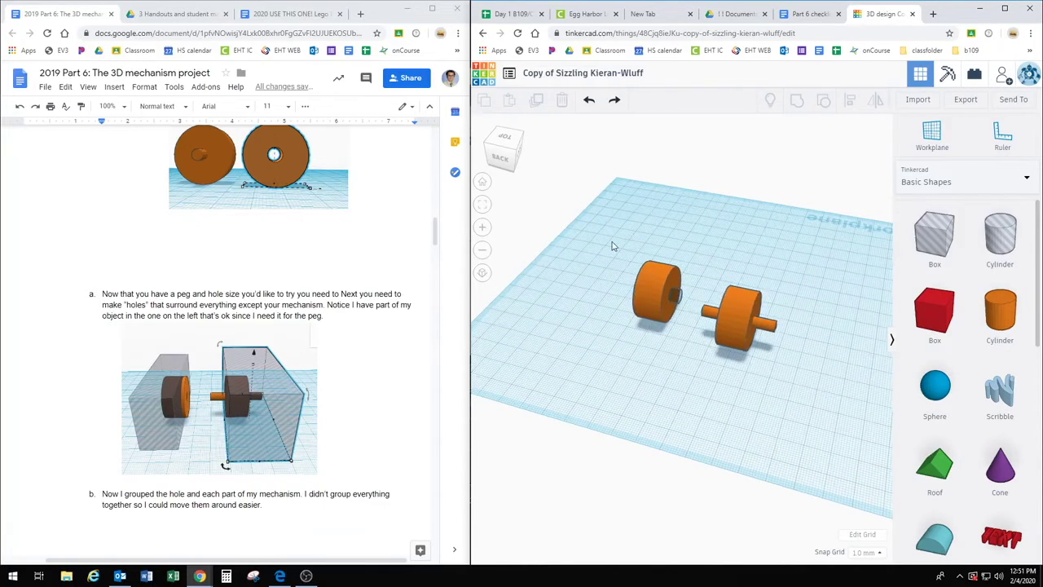
pyautogui.moveTo(614, 246); pyautogui.dragTo(688, 342)
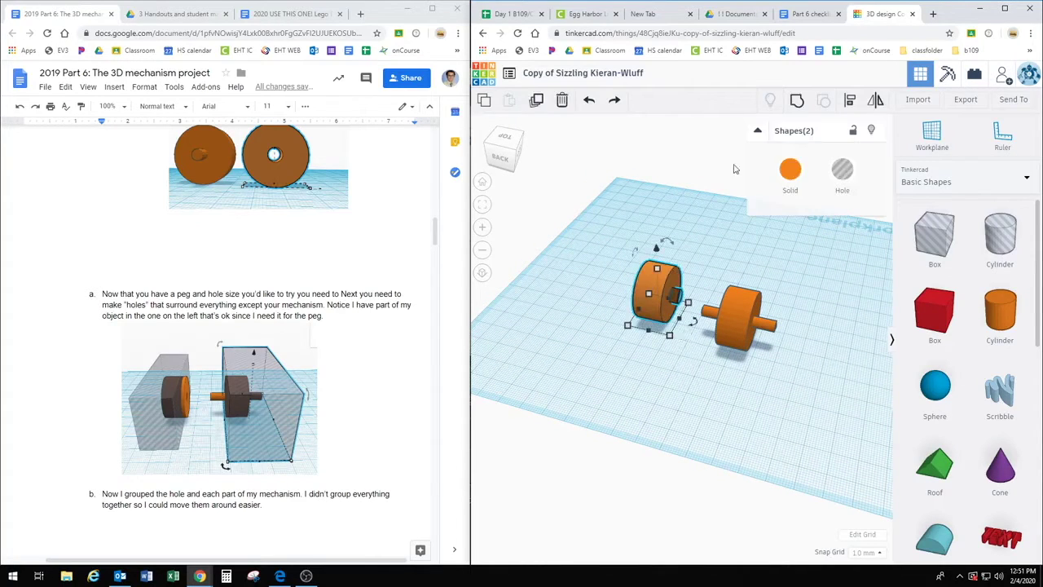
pyautogui.click(796, 100)
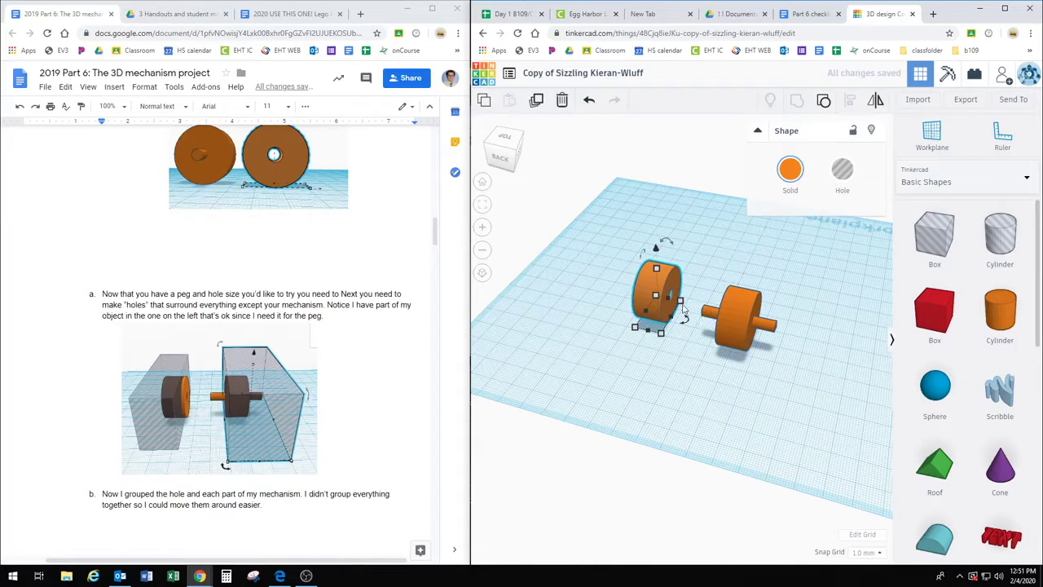
pyautogui.moveTo(683, 360); pyautogui.dragTo(694, 375, button='right')
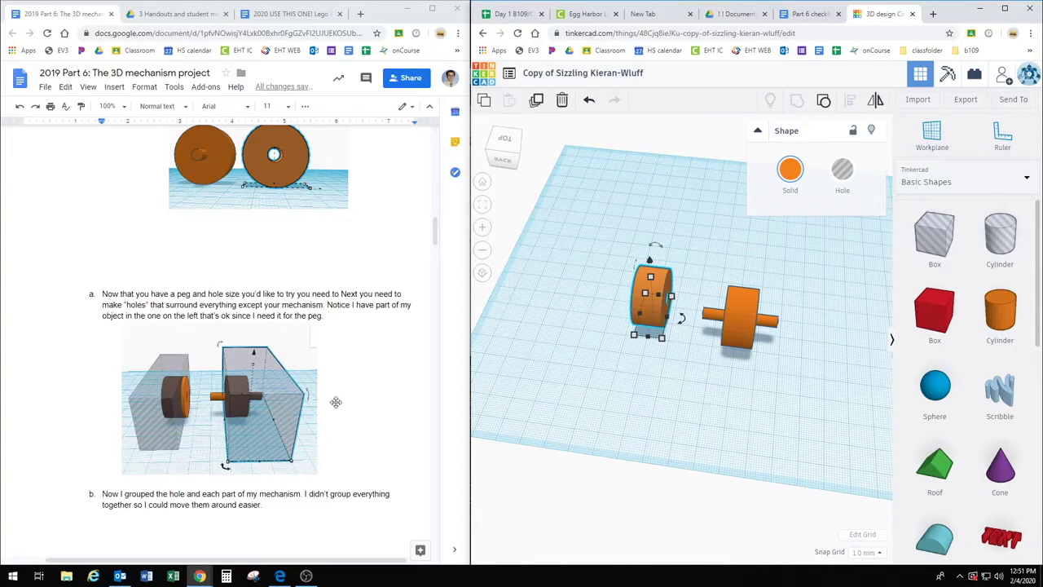
pyautogui.moveTo(662, 298)
pyautogui.click(633, 376)
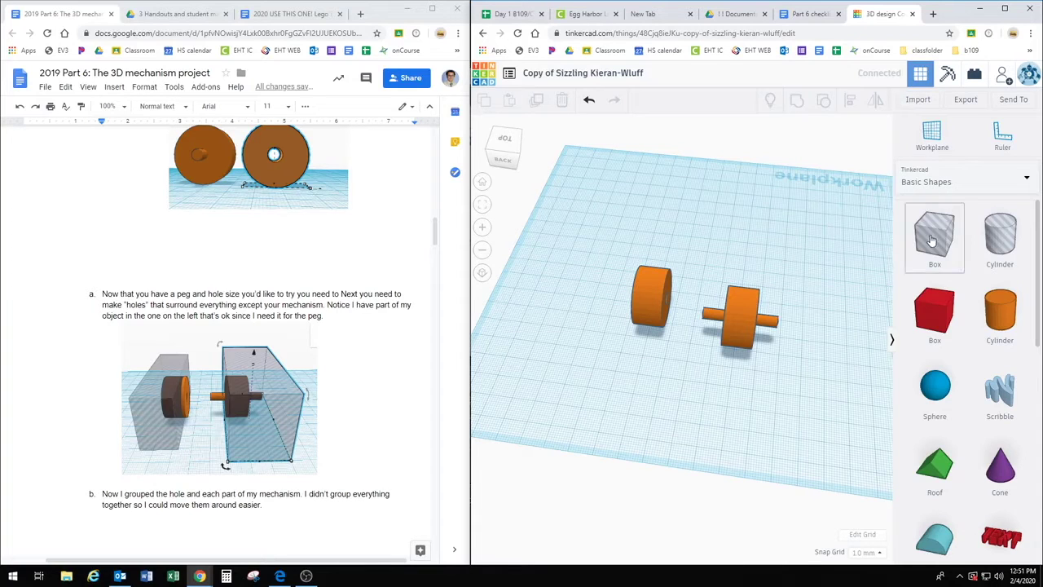
# - Place a hole box over the bored wheel and enlarge it to cover all but a thin slice facing the pegged wheel
pyautogui.moveTo(933, 239); pyautogui.dragTo(592, 368)
pyautogui.moveTo(632, 277); pyautogui.dragTo(672, 344)
pyautogui.moveTo(673, 344); pyautogui.dragTo(632, 332, button='right')
pyautogui.moveTo(631, 330); pyautogui.dragTo(637, 333)
pyautogui.click(685, 358)
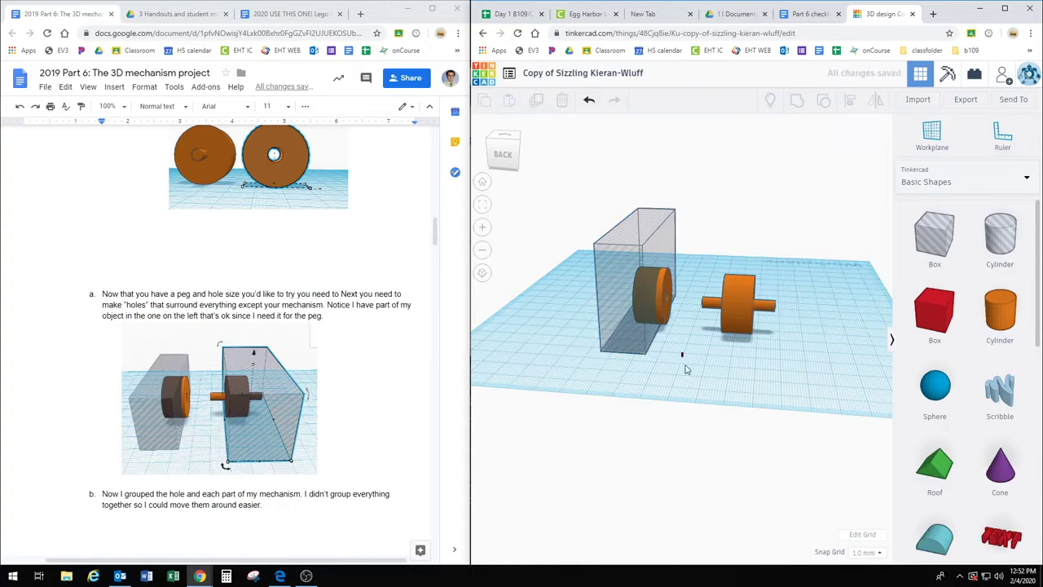
# - Group the hole box with the bored wheel to cut it down to a thin disc
pyautogui.moveTo(557, 238); pyautogui.dragTo(662, 325)
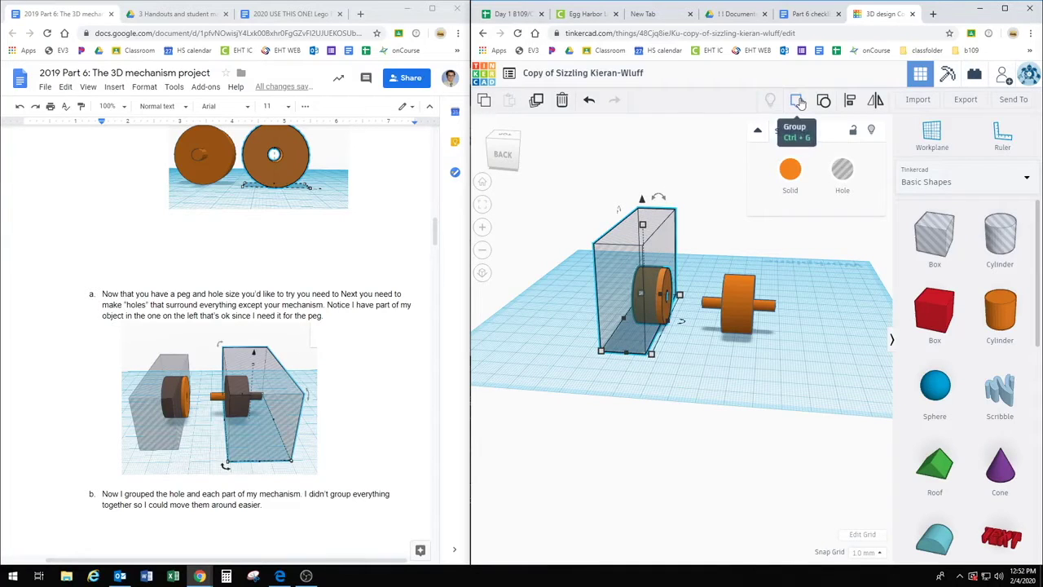
pyautogui.click(798, 99)
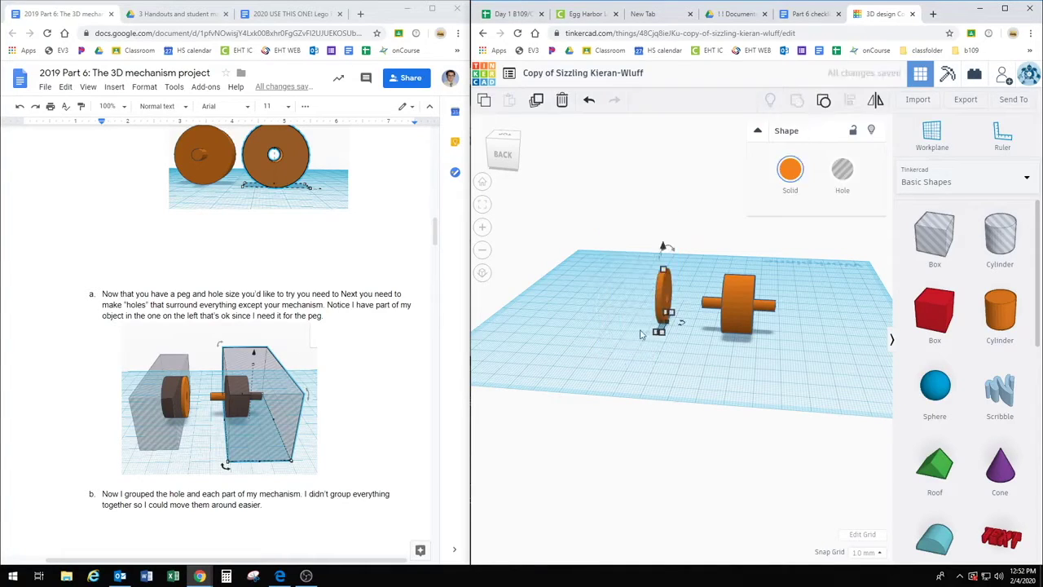
pyautogui.moveTo(617, 330); pyautogui.dragTo(672, 335, button='right')
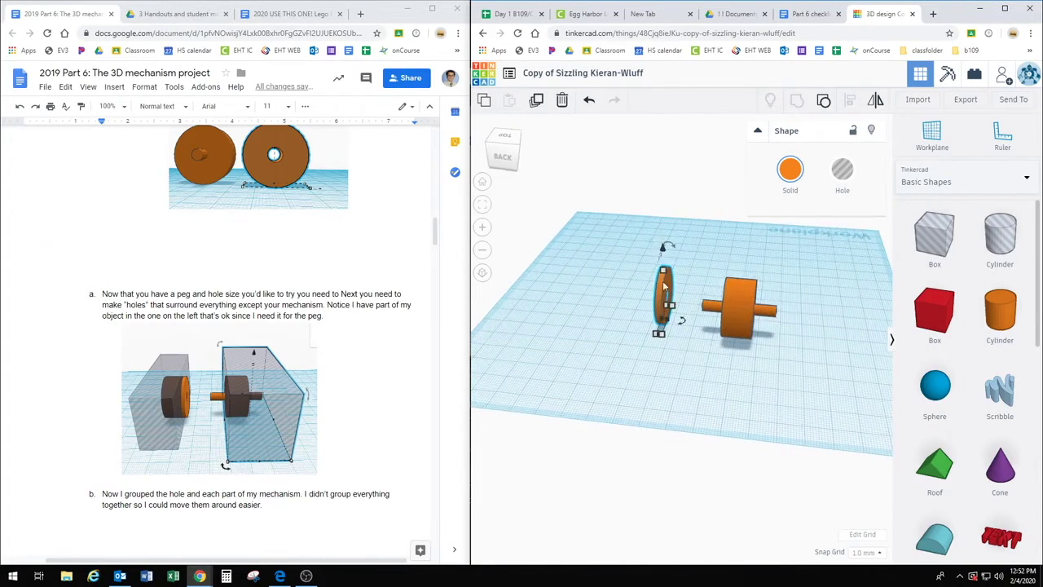
# - Rotate the thin disc so that it lies flat, parallel to the workplane
pyautogui.moveTo(673, 244)
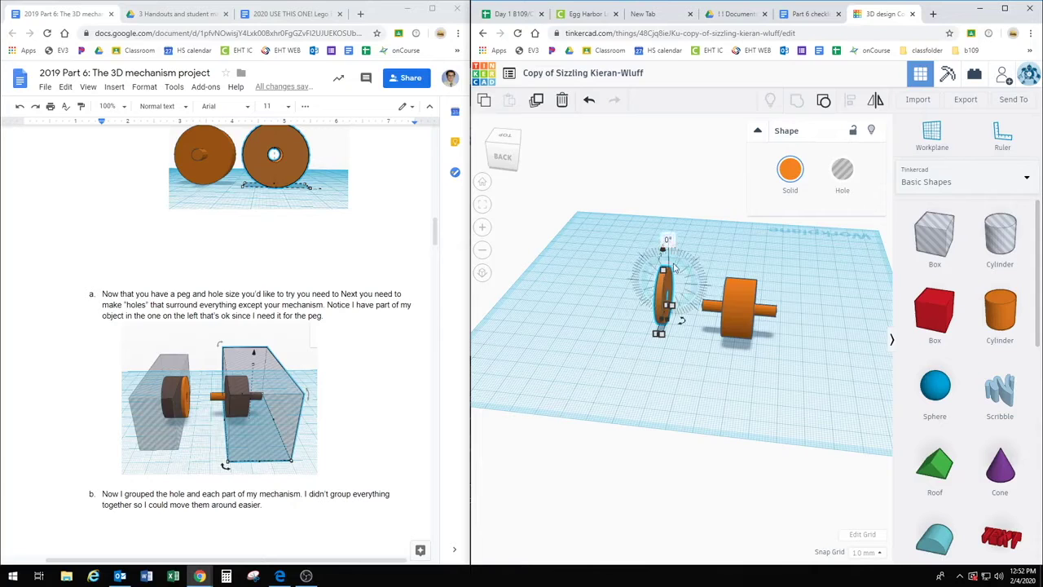
pyautogui.moveTo(673, 267)
pyautogui.mouseDown(button='right')
pyautogui.moveTo(663, 244)
pyautogui.moveTo(673, 255)
pyautogui.mouseUp(button='right')
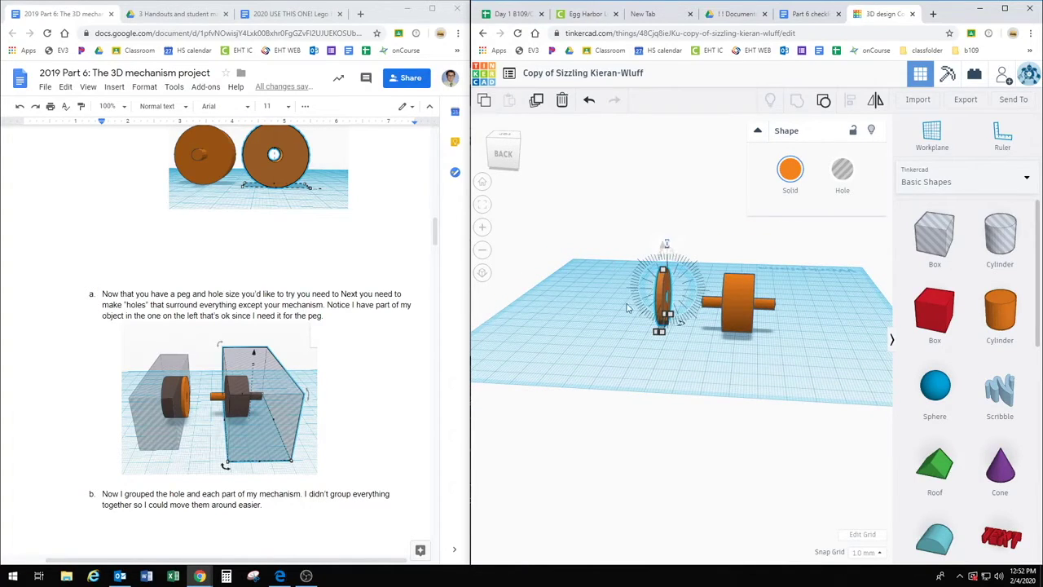
pyautogui.click(668, 252)
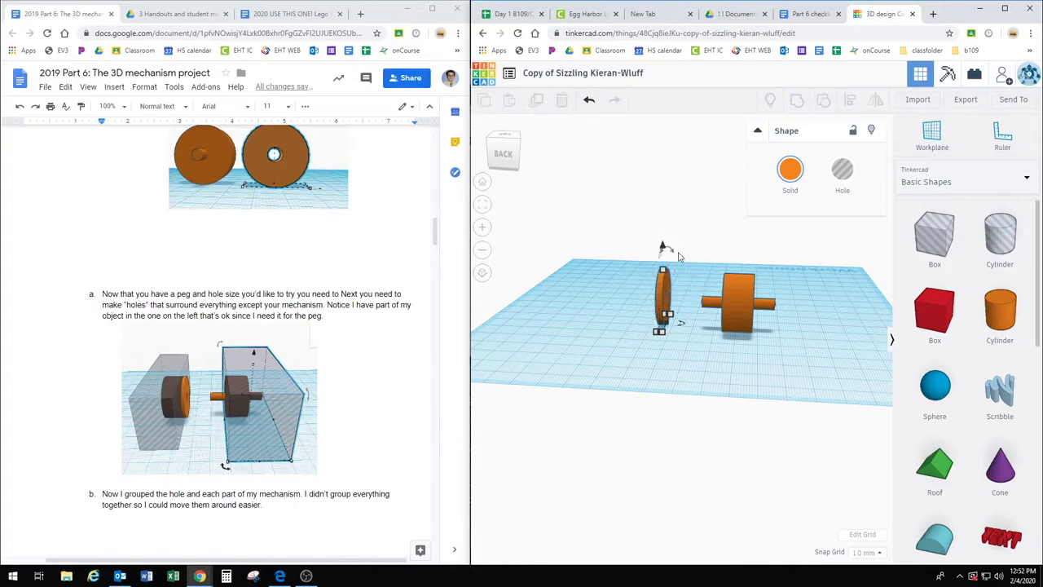
pyautogui.click(662, 299)
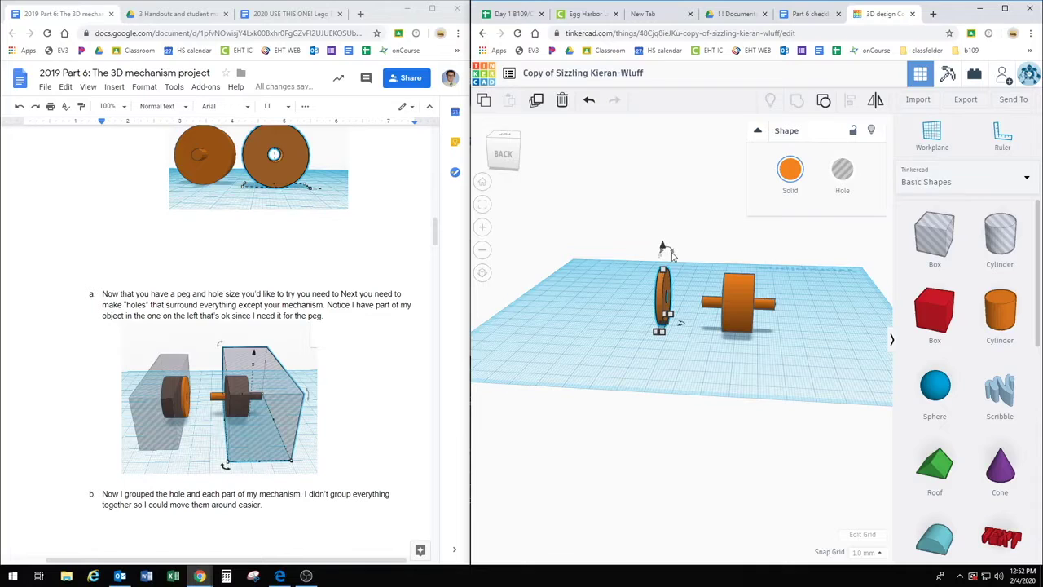
pyautogui.scroll(2, 673, 256)
pyautogui.moveTo(667, 233); pyautogui.dragTo(638, 282)
pyautogui.click(657, 354)
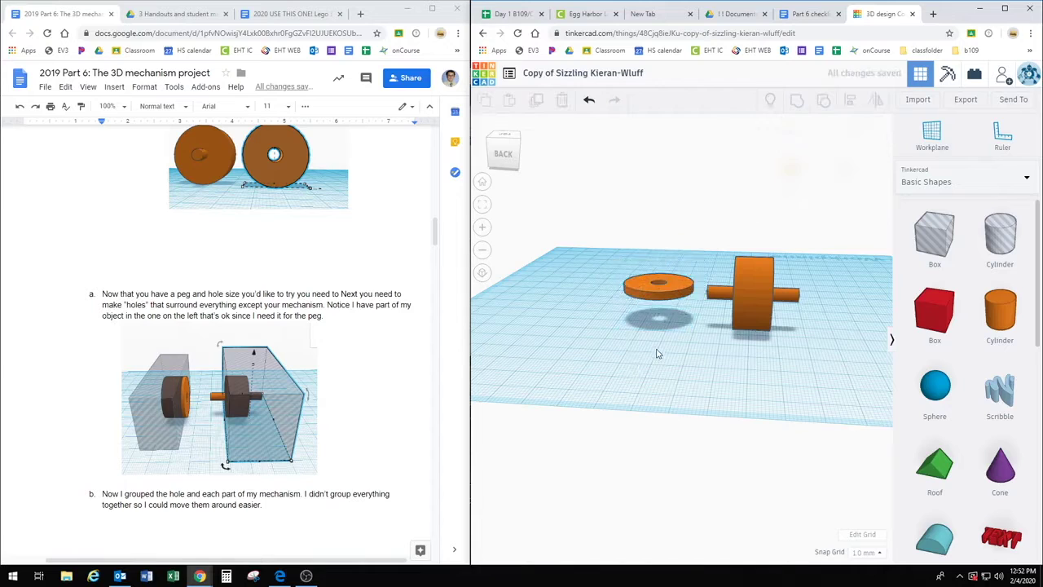
# - Lower the flat disc by 11.63 mm so that it rests on the workplane
pyautogui.moveTo(657, 353); pyautogui.dragTo(678, 331, button='right')
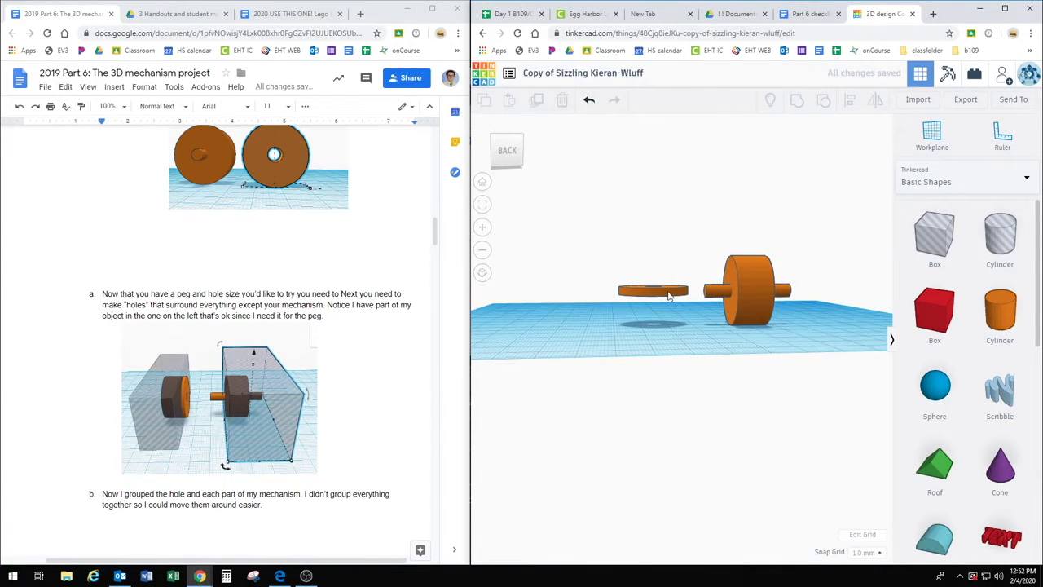
pyautogui.click(668, 295)
pyautogui.moveTo(655, 265); pyautogui.dragTo(668, 300)
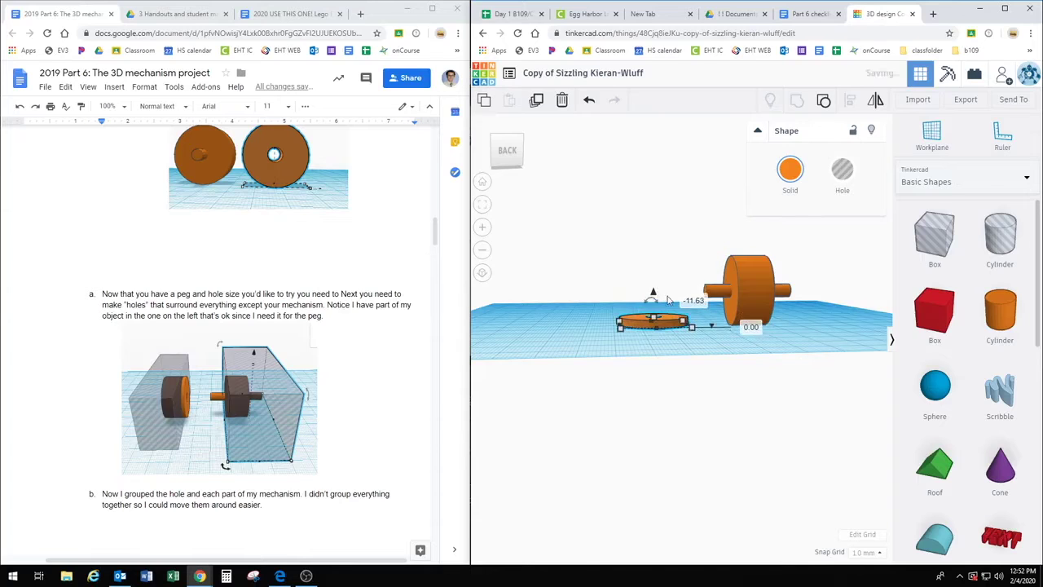
pyautogui.click(787, 338)
# - Place a hole box at the pegged wheel and stretch its length beyond the front and back of the wheel
pyautogui.click(745, 308)
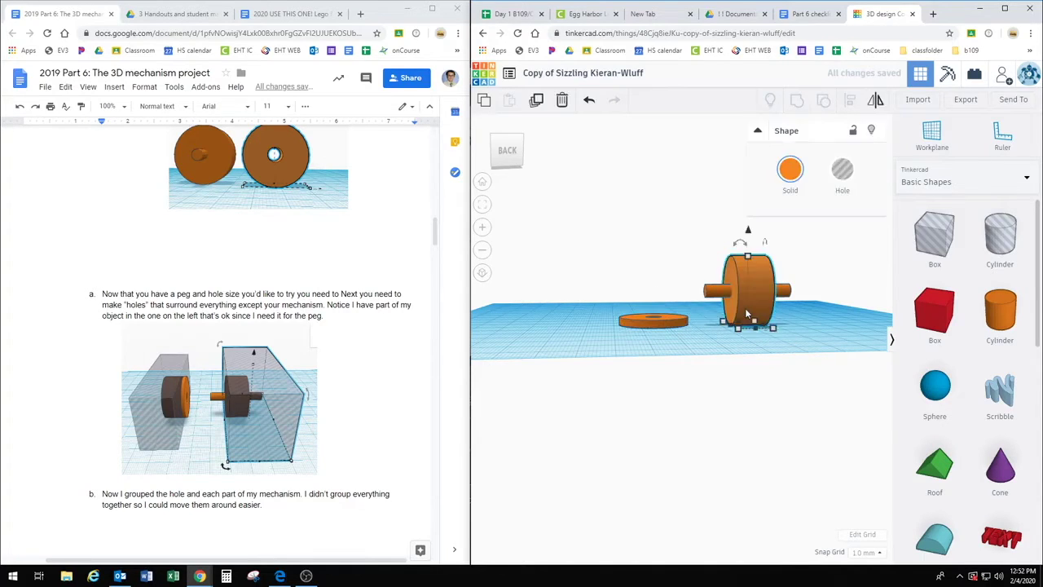
pyautogui.moveTo(947, 256); pyautogui.dragTo(769, 334)
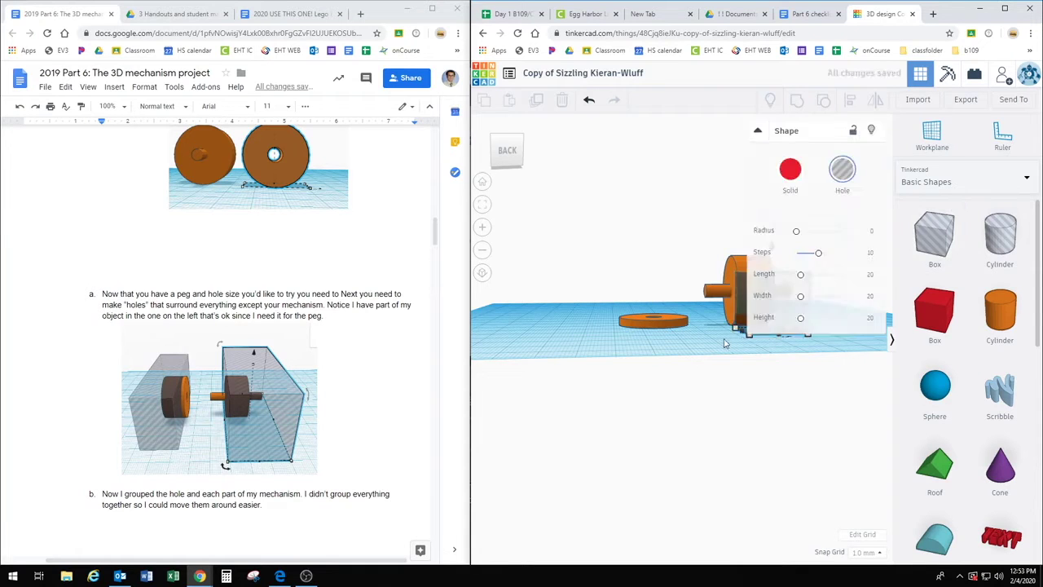
pyautogui.click(764, 229)
pyautogui.click(756, 319)
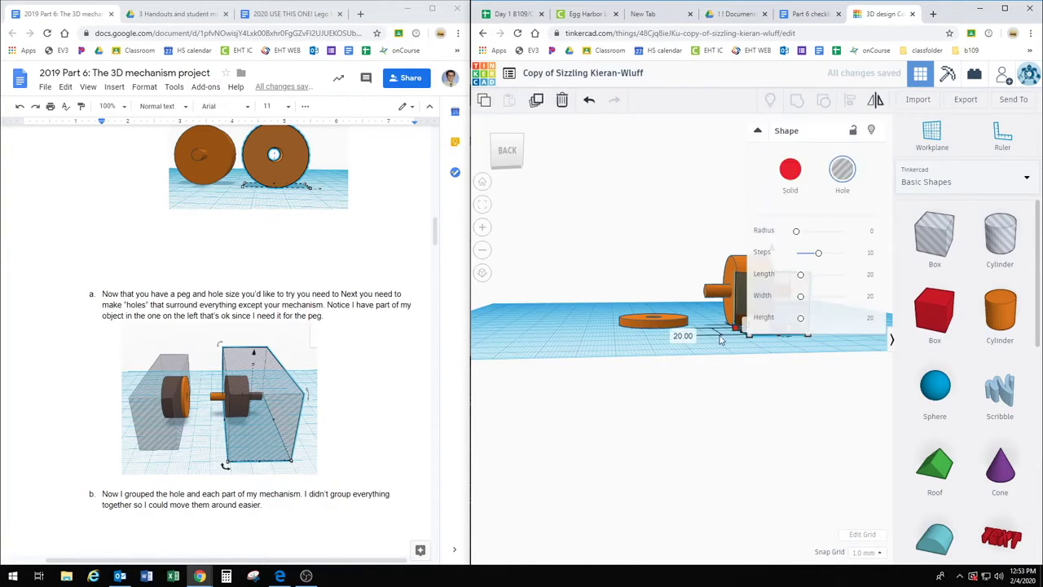
pyautogui.click(708, 339)
pyautogui.moveTo(708, 339); pyautogui.dragTo(781, 342, button='right')
pyautogui.click(782, 341)
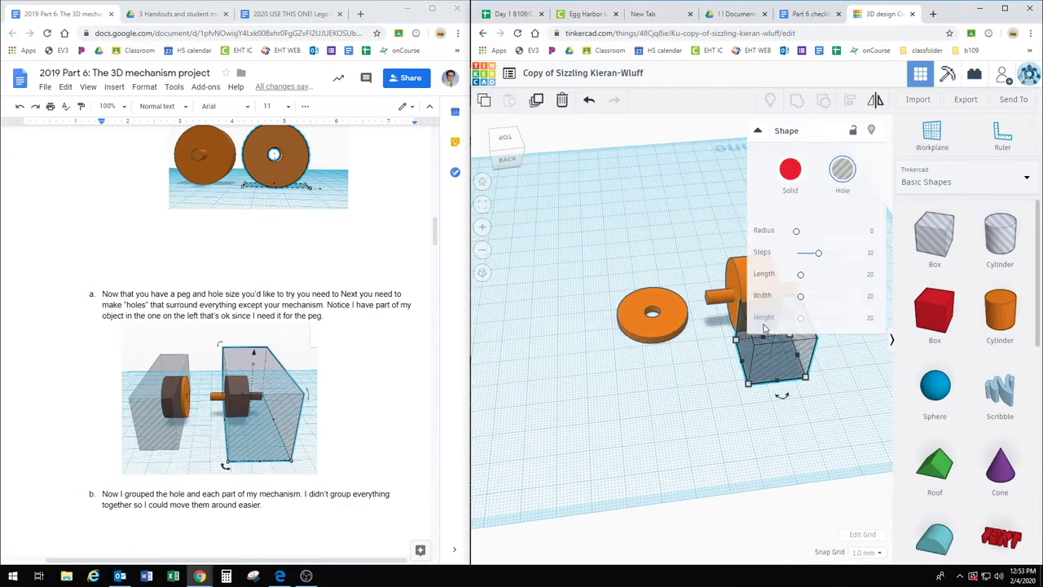
pyautogui.moveTo(740, 301); pyautogui.dragTo(724, 251)
pyautogui.moveTo(687, 371); pyautogui.dragTo(643, 376, button='right')
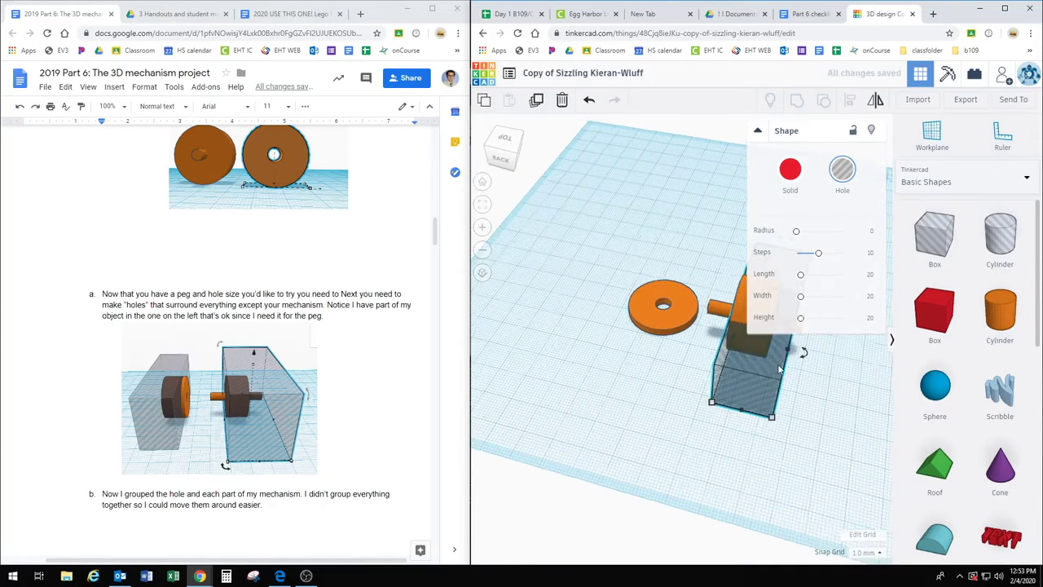
# - Widen the hole box to 34 mm and raise its height above the wheel, leaving only the peg end facing the disc outside
pyautogui.click(758, 132)
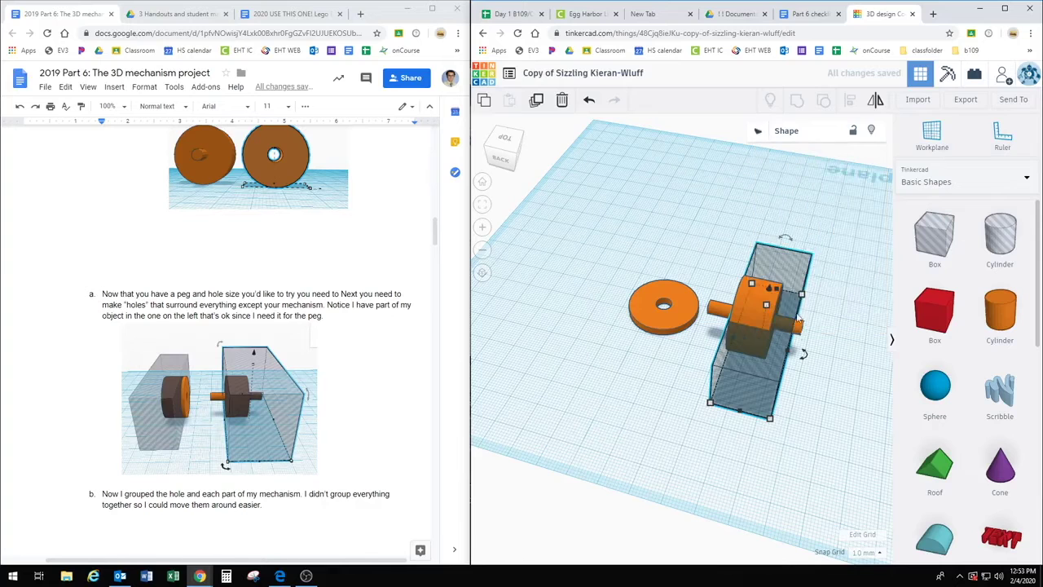
pyautogui.moveTo(789, 352); pyautogui.dragTo(827, 360)
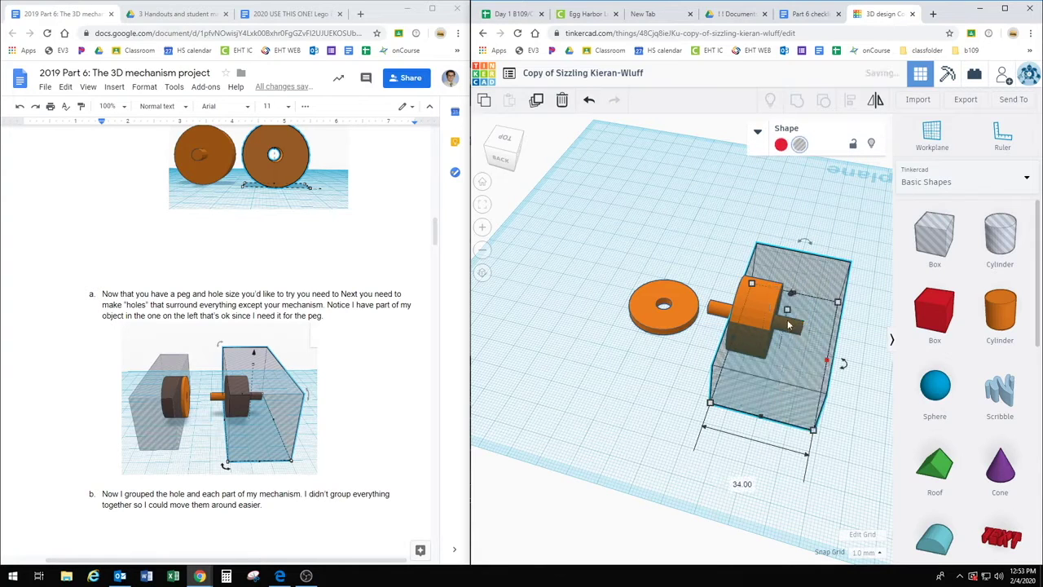
pyautogui.moveTo(792, 353); pyautogui.dragTo(784, 287, button='right')
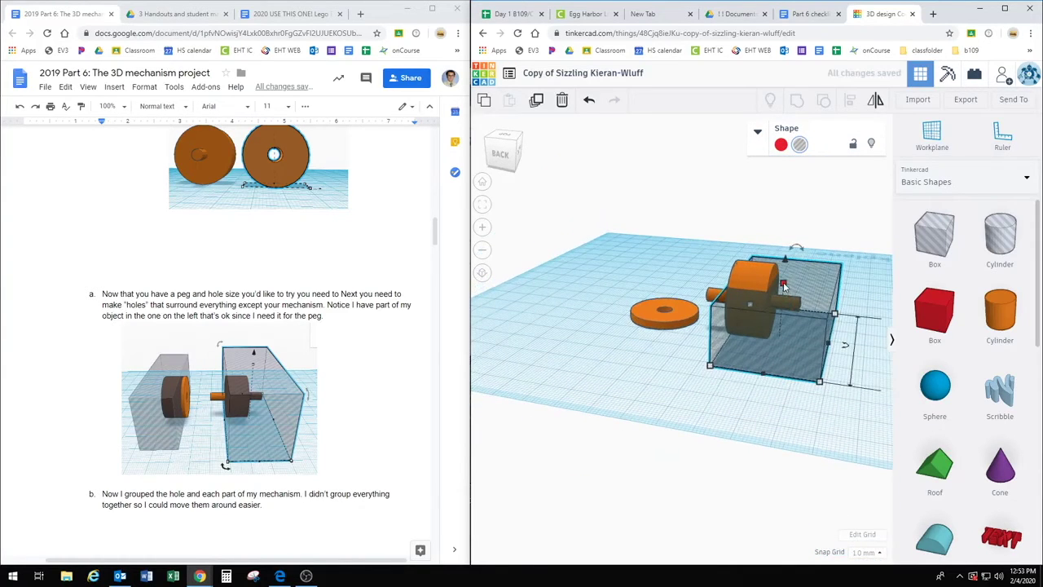
pyautogui.moveTo(784, 285); pyautogui.dragTo(800, 208)
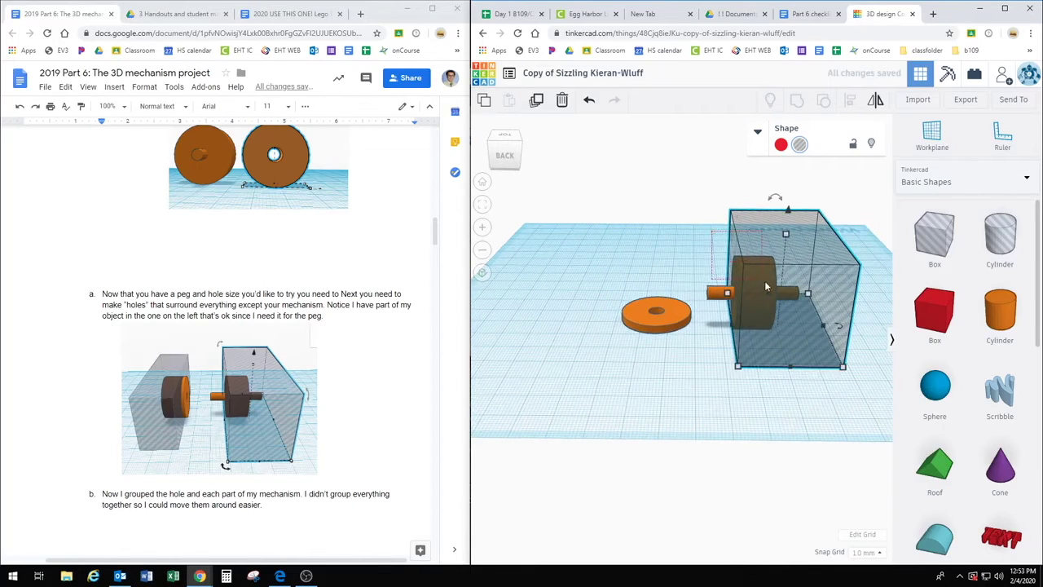
# - Group the hole box with the pegged wheel to keep only the short peg end, and lower that peg 10.75 mm onto the workplane
pyautogui.keyDown('shift'); pyautogui.click(784, 321); pyautogui.keyUp('shift')
pyautogui.click(795, 99)
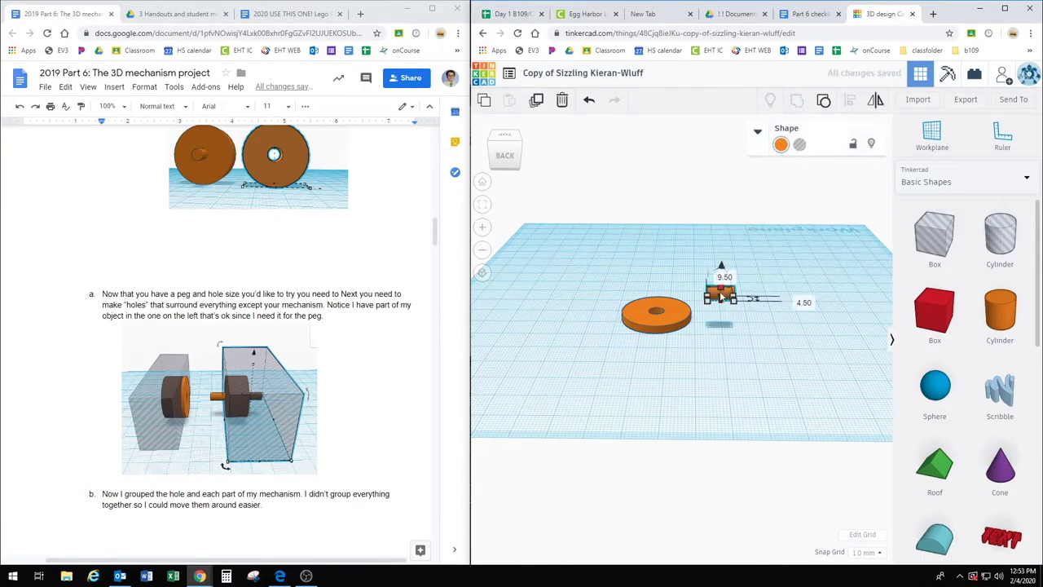
pyautogui.moveTo(725, 324); pyautogui.dragTo(722, 298, button='right')
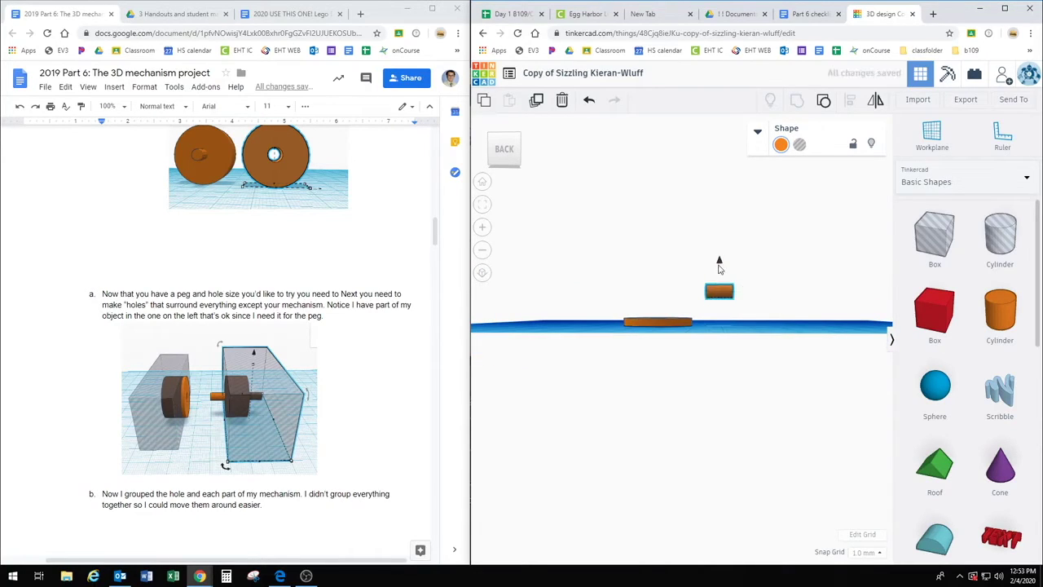
pyautogui.moveTo(720, 261); pyautogui.dragTo(715, 296)
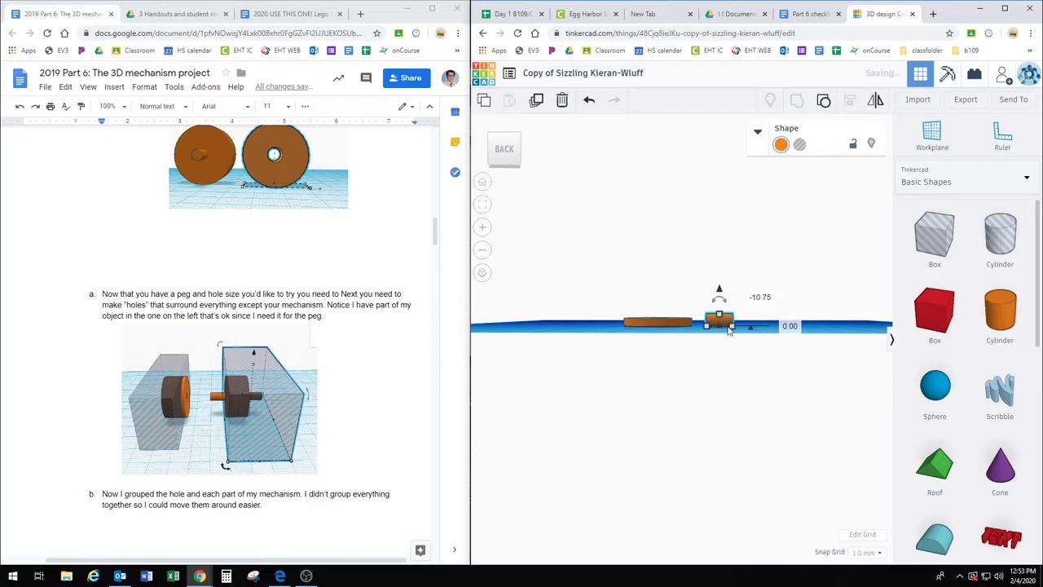
# - Move the flat disc about 5.9 mm and 4.6 mm along the workplane so that its edge sits beside the short peg
pyautogui.moveTo(716, 308); pyautogui.dragTo(708, 489, button='right')
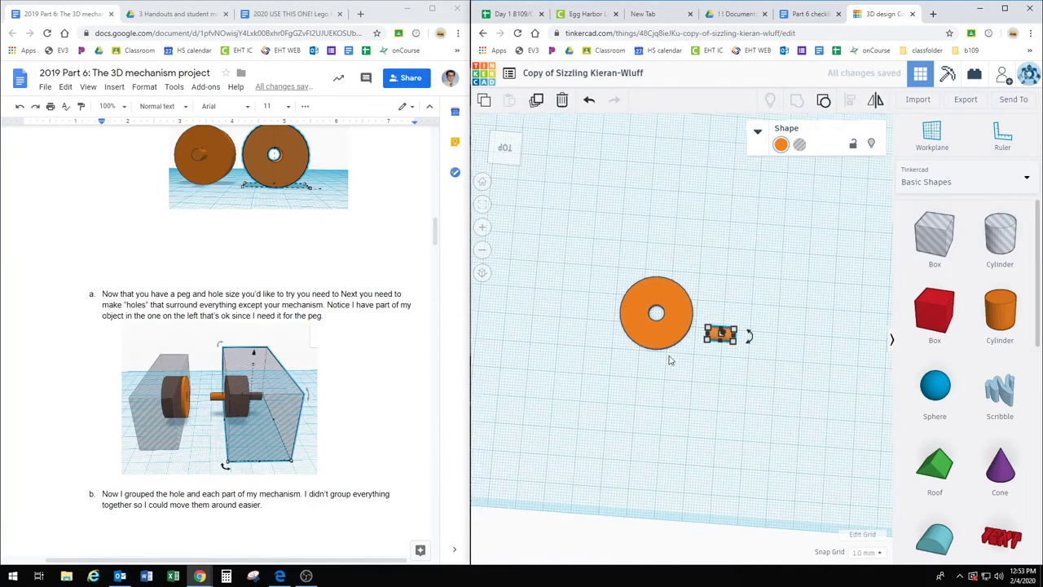
pyautogui.click(652, 331)
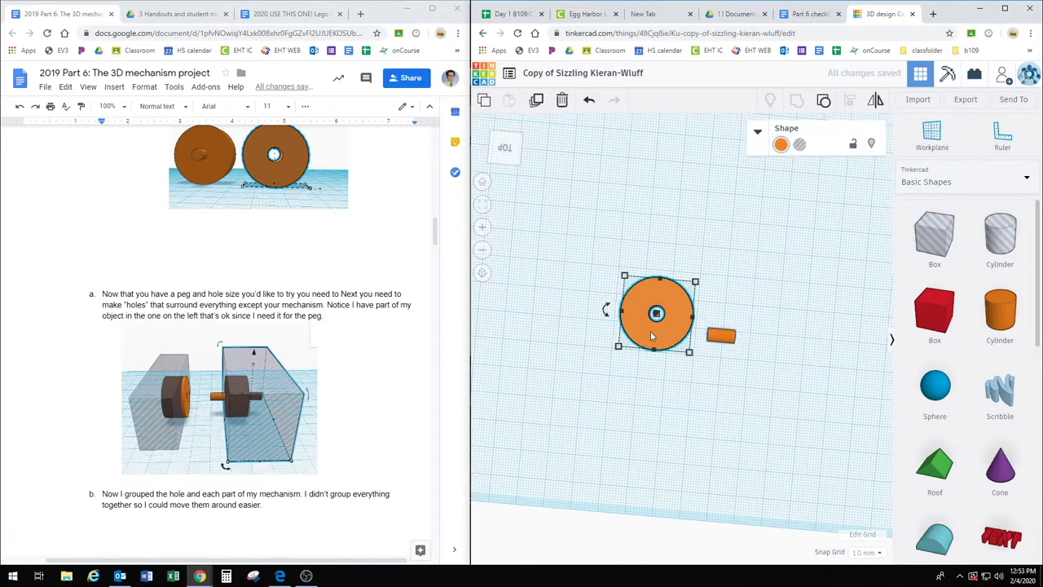
pyautogui.moveTo(652, 332); pyautogui.dragTo(662, 352)
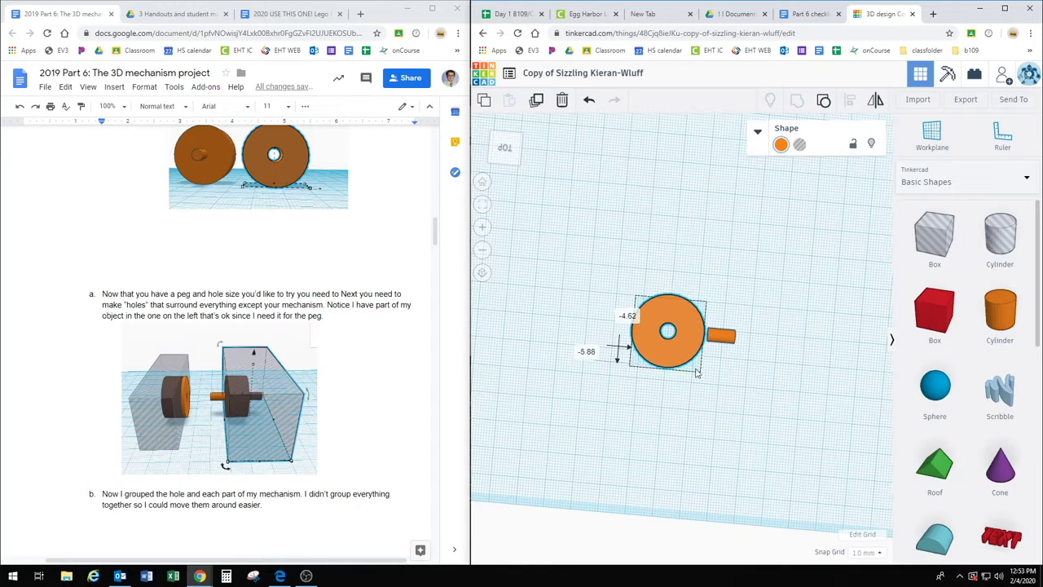
pyautogui.click(744, 395)
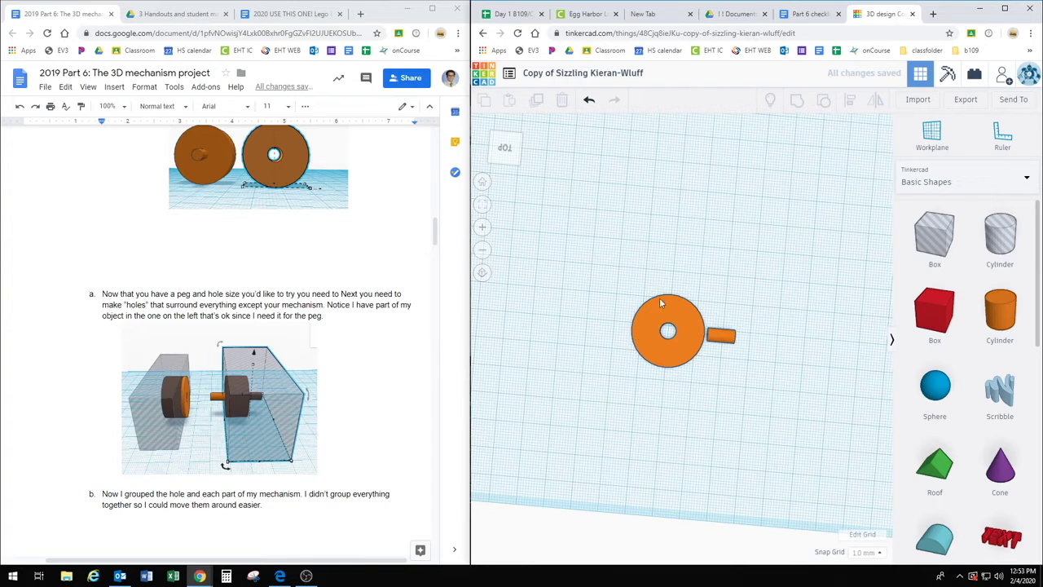
# - Select both the disc and the peg, and rename the design with the student's last and first name followed by "Part 6 mechanism"
pyautogui.moveTo(628, 272); pyautogui.dragTo(764, 410)
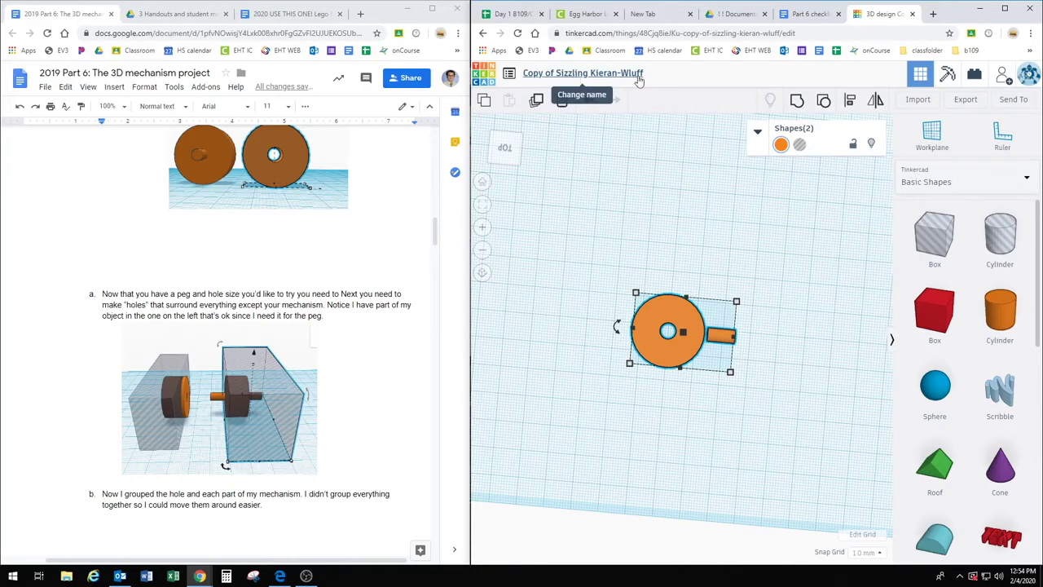
pyautogui.click(613, 73)
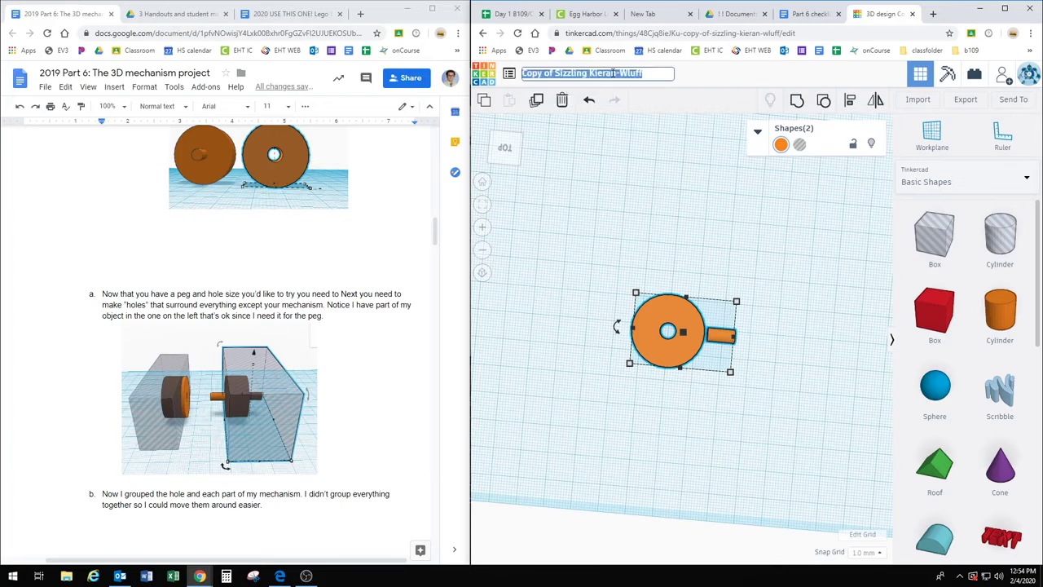
pyautogui.write('Hermajn')
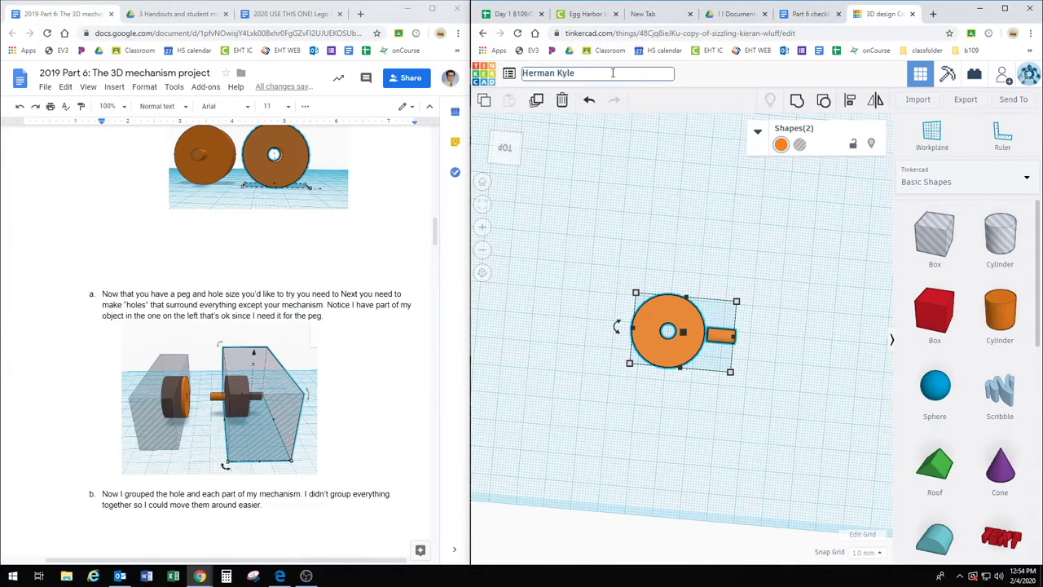
pyautogui.click(255, 239)
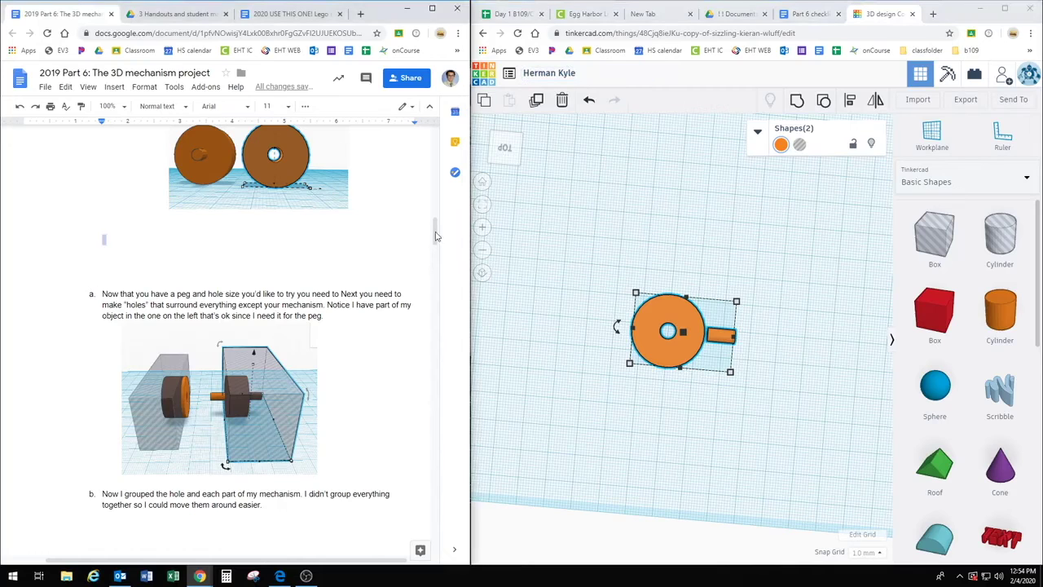
pyautogui.moveTo(436, 254); pyautogui.dragTo(402, 330)
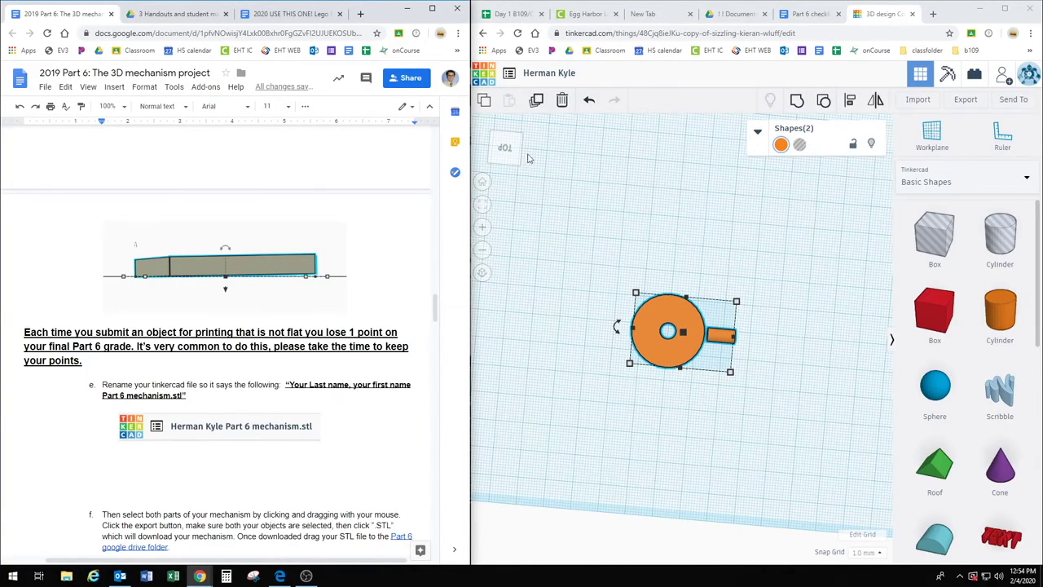
pyautogui.click(570, 73)
pyautogui.click(583, 73)
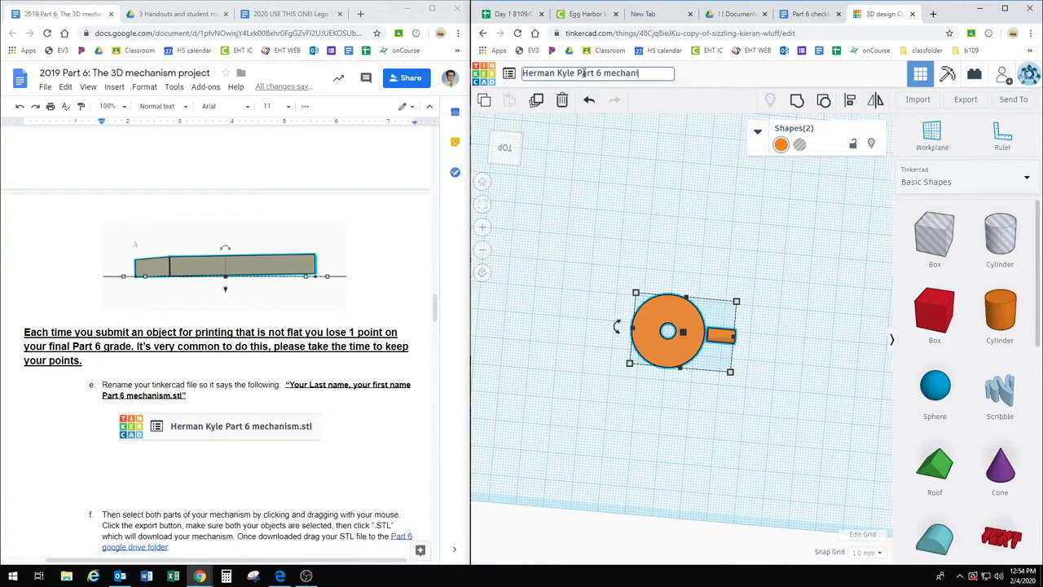
pyautogui.press('Return')
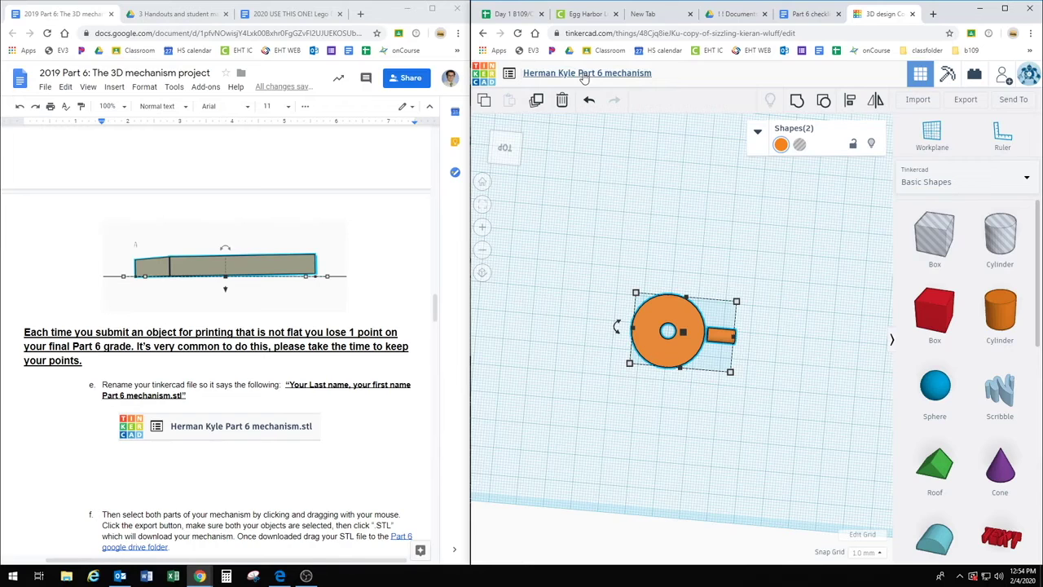
# - Export only the two selected shapes as an STL file
pyautogui.click(974, 99)
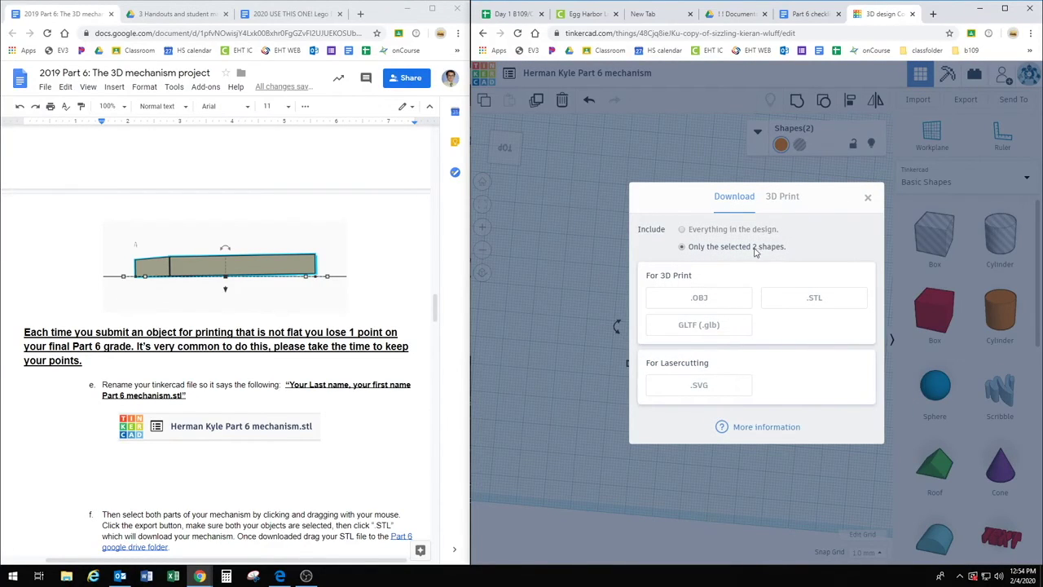
pyautogui.click(799, 301)
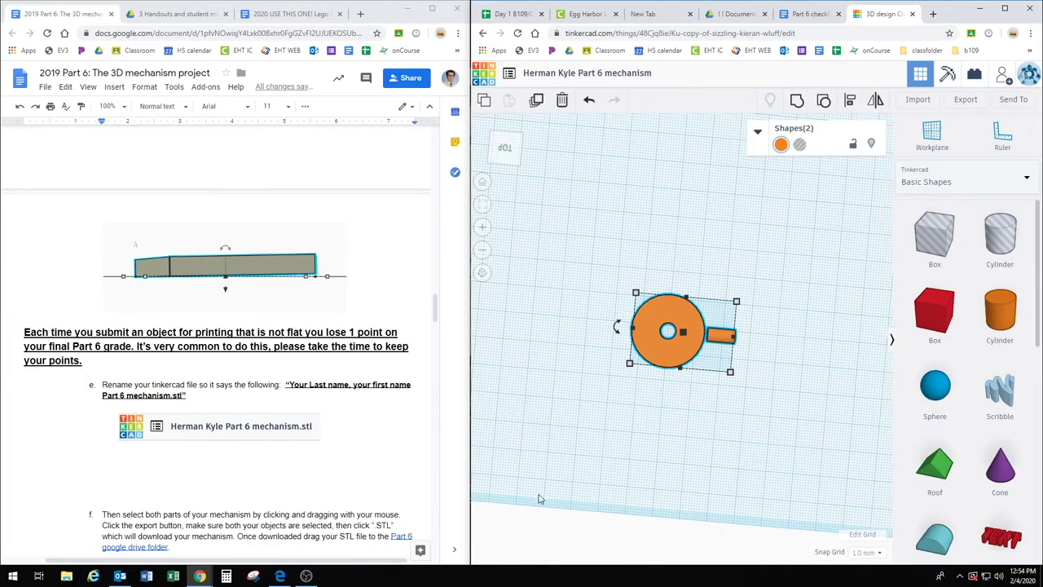
# - Upload the downloaded STL file to the Part 6 Google Drive folder linked in the instructions, and check the uploaded file
pyautogui.scroll(-1, 350, 474)
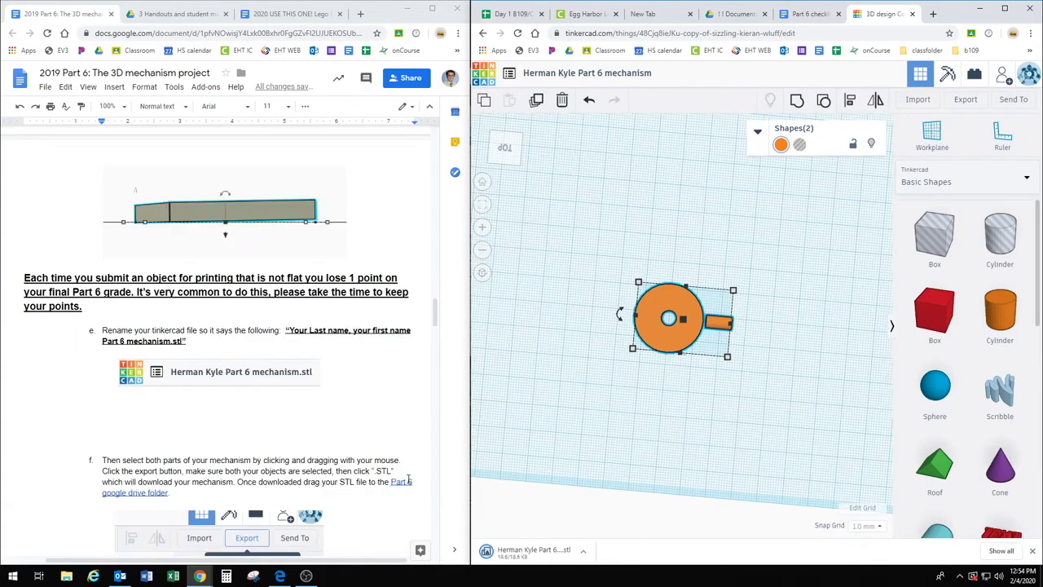
pyautogui.click(396, 482)
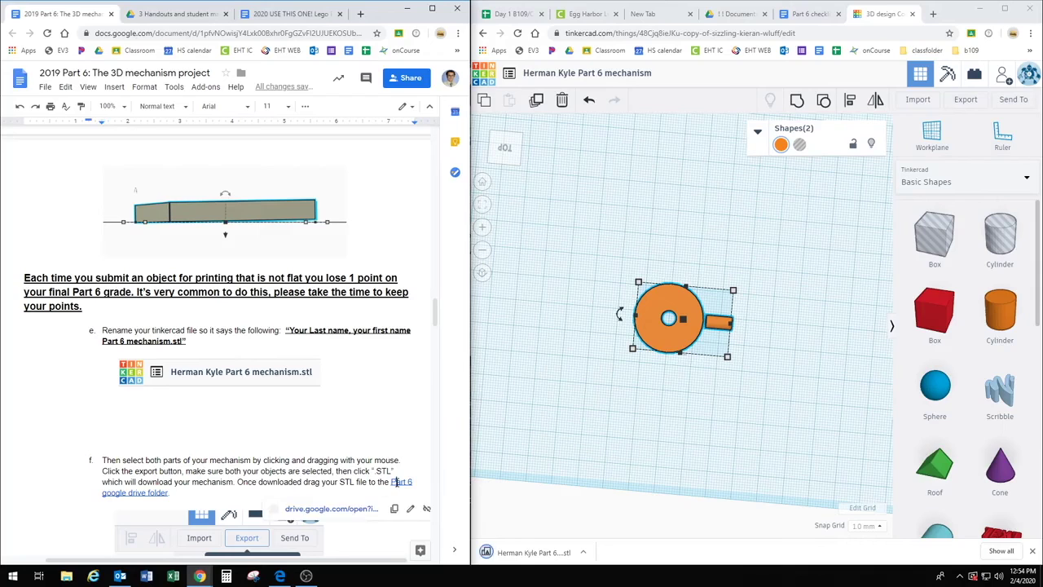
pyautogui.click(336, 508)
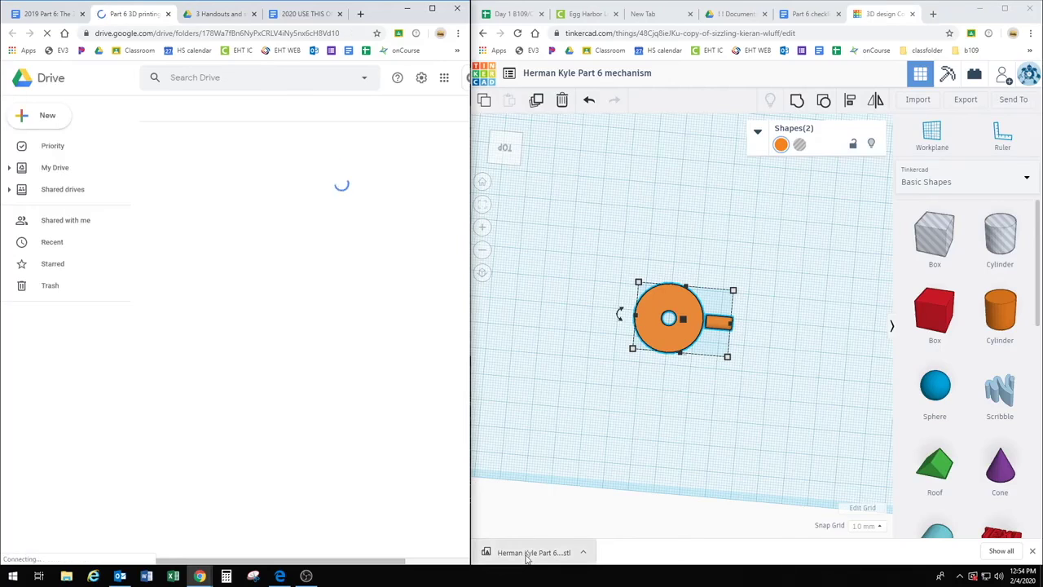
pyautogui.moveTo(523, 556); pyautogui.dragTo(405, 420)
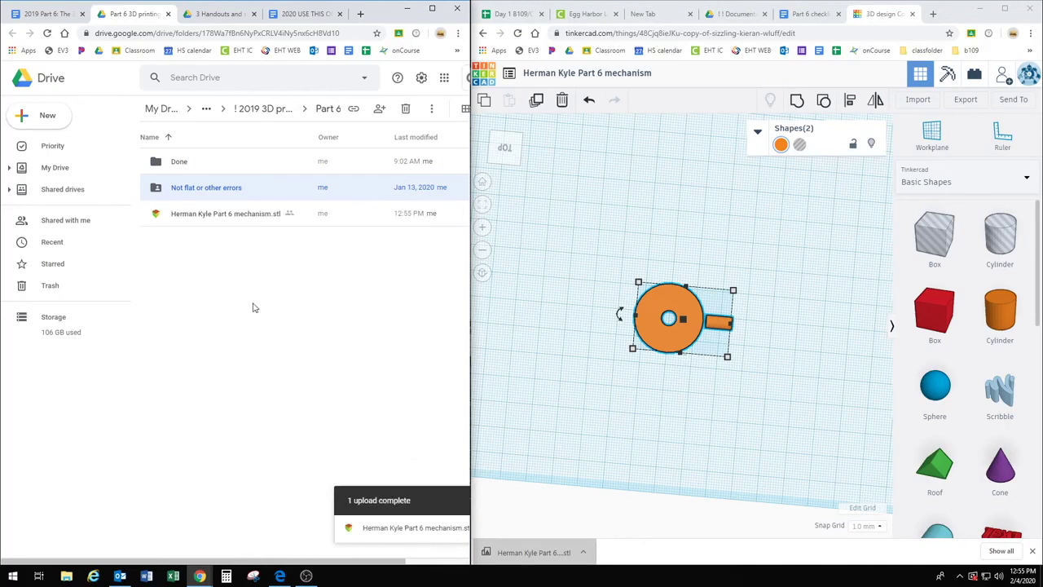
pyautogui.doubleClick(209, 214)
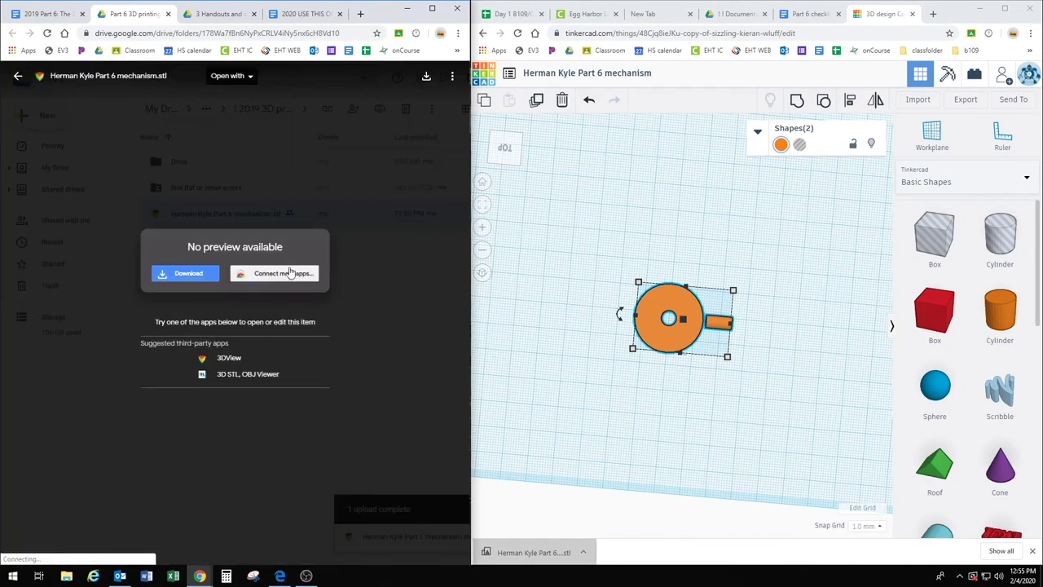
pyautogui.press('Escape')
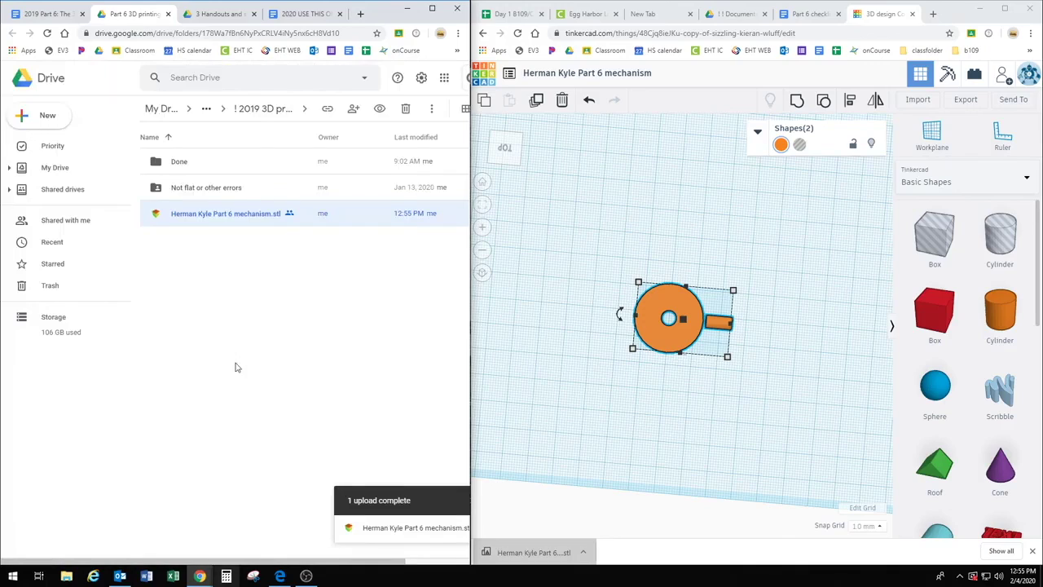